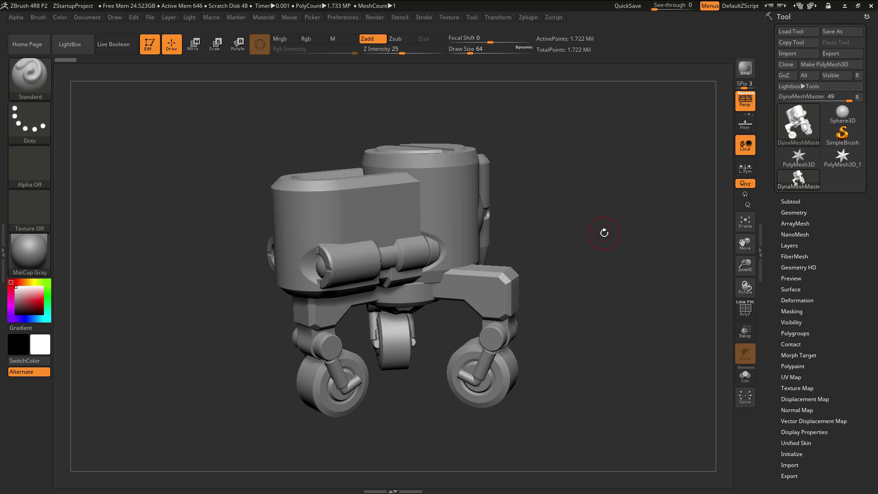
Step: DynaMesh the robot in DynaMesh Master at a 2-million polycount, giving about 1.942 million points
left_click(531, 19)
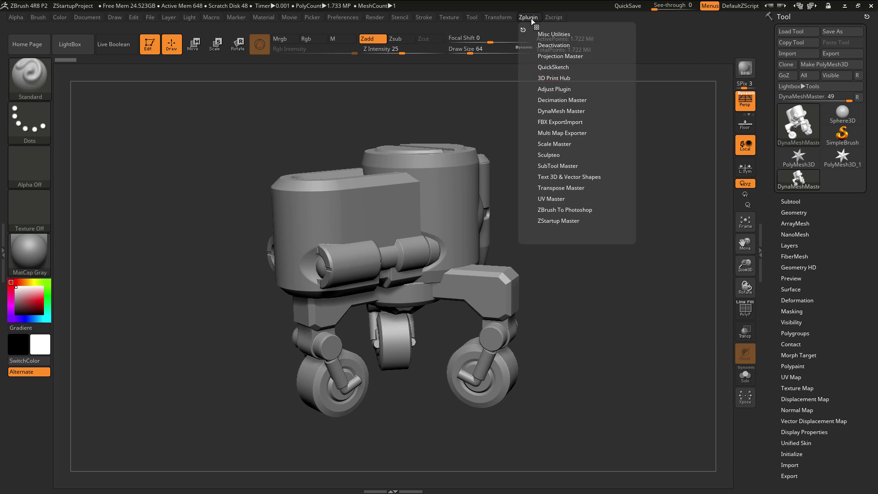
left_click(574, 111)
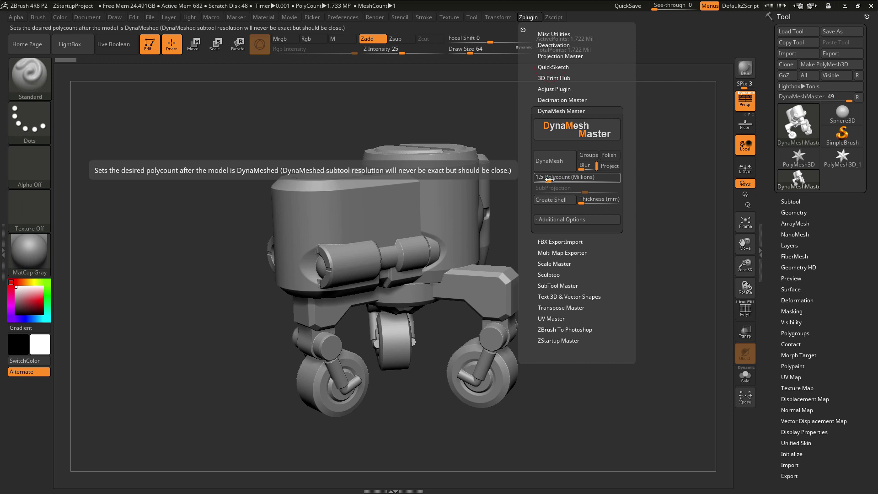
left_click_drag(548, 179, 552, 179)
left_click(571, 160)
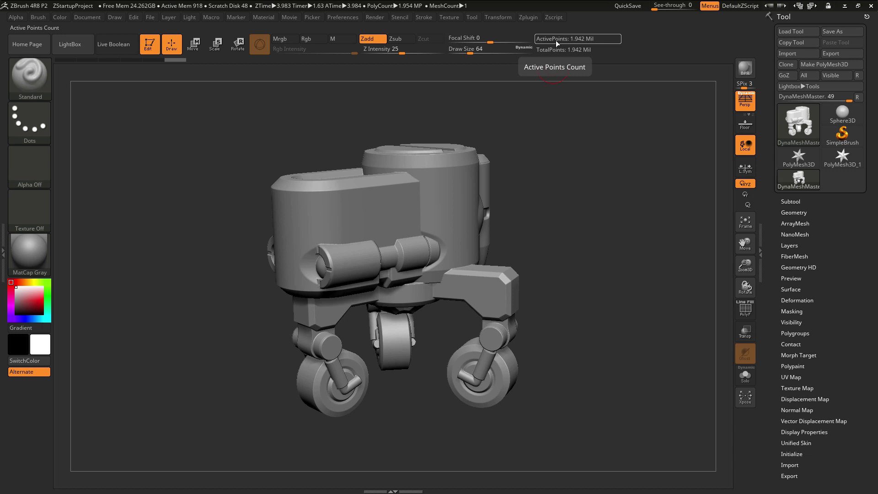
left_click(535, 18)
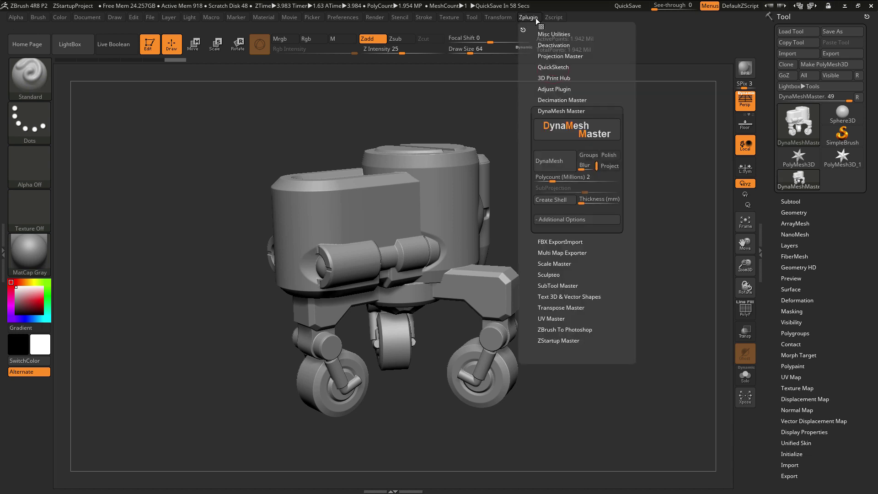
Step: Set Polycount to 1 million and re-DynaMesh the robot down to about 1.013 million points
left_click(552, 180)
key("Return")
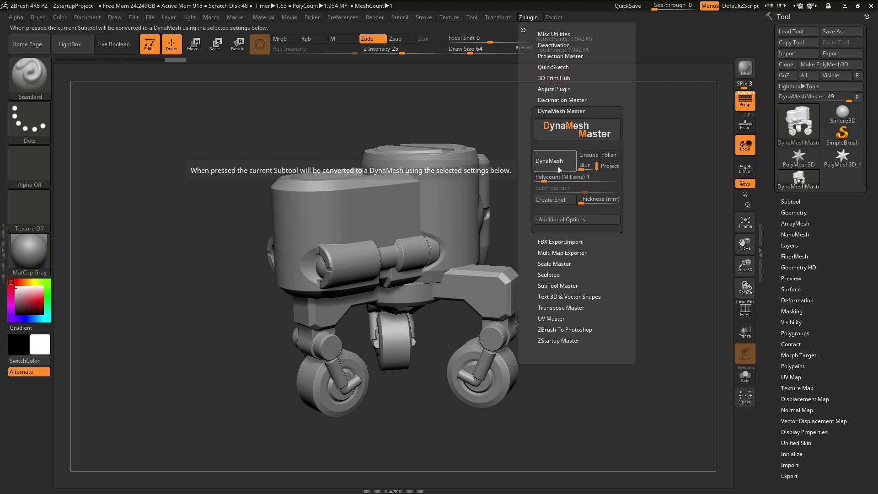
left_click(558, 166)
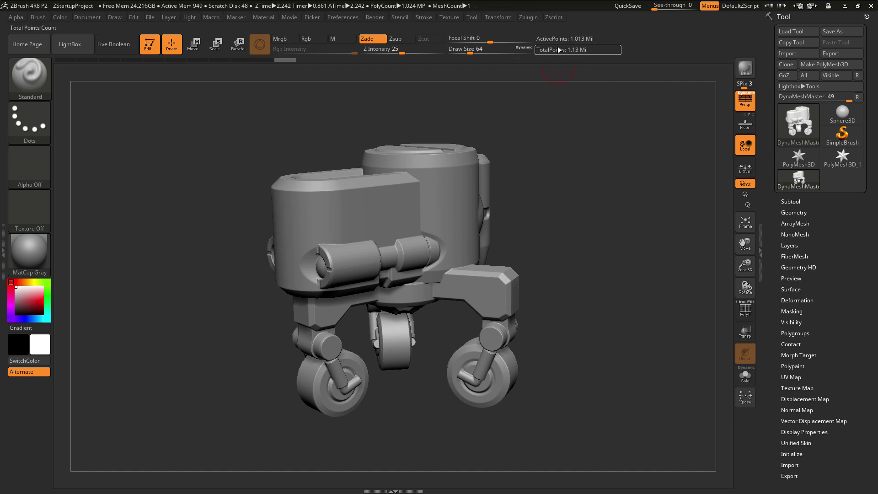
Step: Reopen the Zplugin menu with the DynaMesh Master controls expanded
left_click(529, 18)
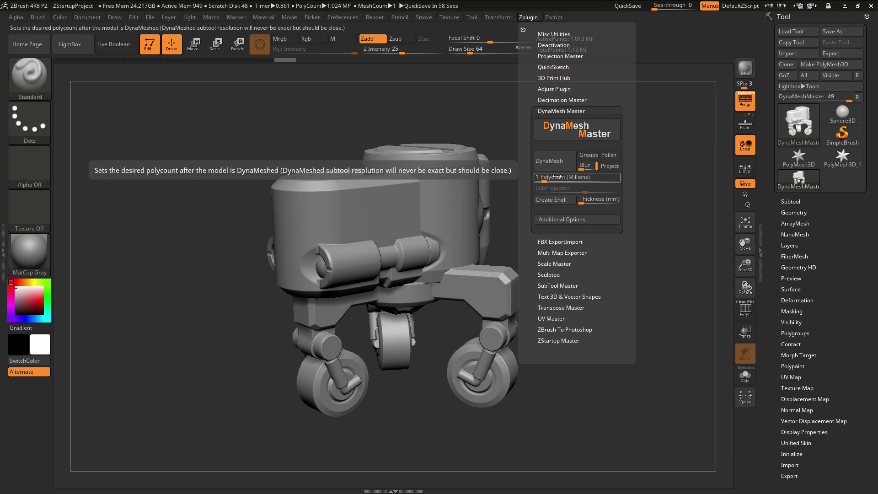
Step: Expand DynaMesh Master's Additional Options and enable Use Auto Scaler
left_click(563, 219)
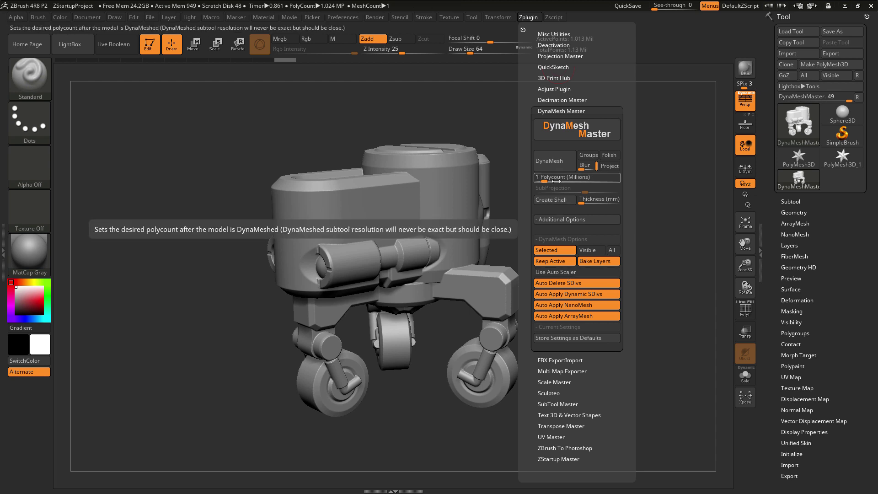
left_click(581, 271)
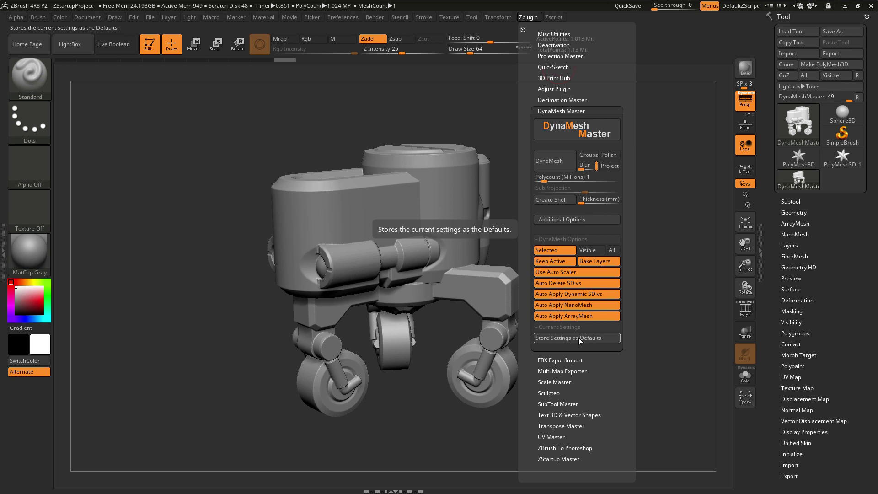
Step: Collapse Additional Options and set the shell Thickness to 2 mm
left_click(574, 220)
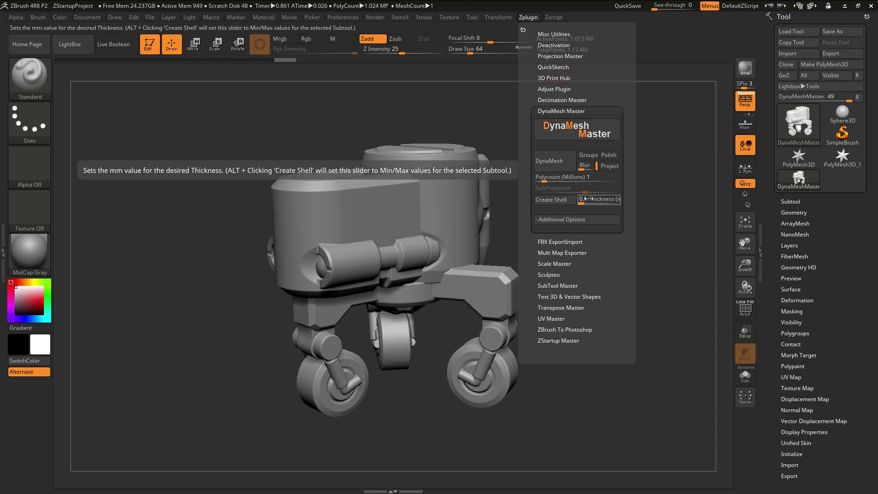
left_click_drag(586, 198, 588, 199)
left_click(590, 199)
type("2")
key("Return")
left_click(587, 200)
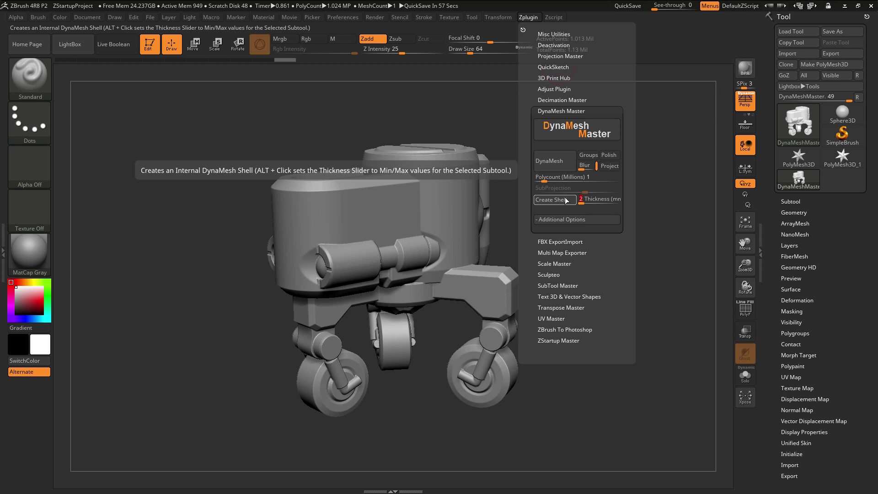
Step: Create the internal shell, confirming Yes, and orbit to inspect the 1.426-million-point result
left_click(566, 201)
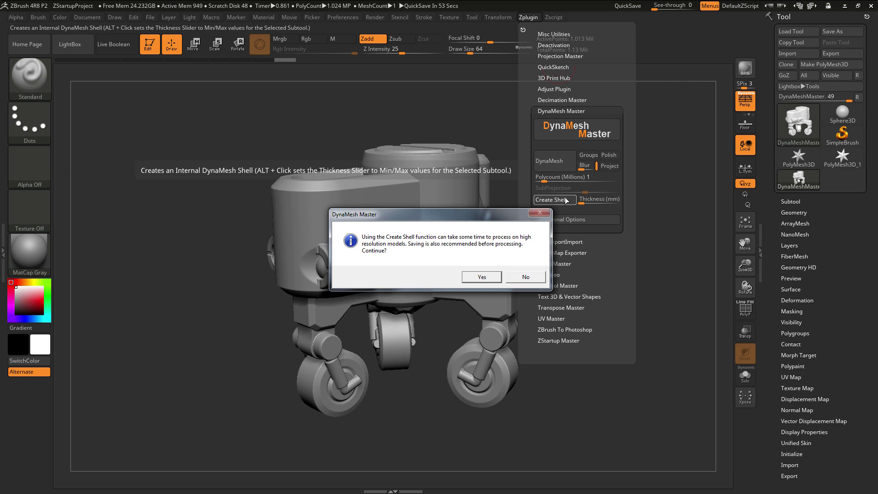
left_click(482, 277)
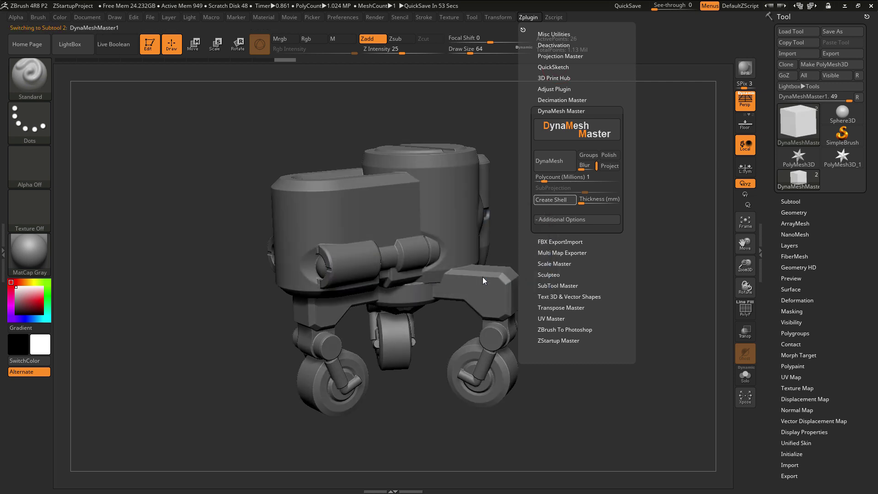
left_click_drag(631, 268, 645, 215)
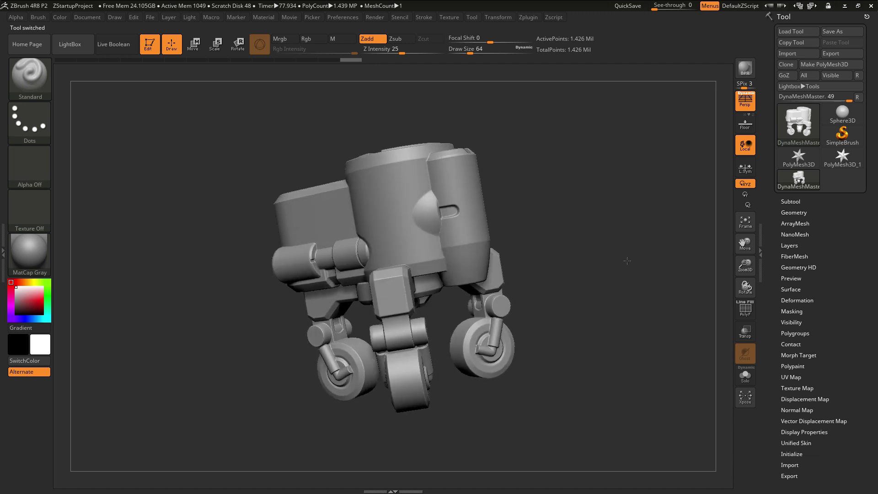
Step: Append a Cube3D subtool and make it the active subtool
left_click(796, 200)
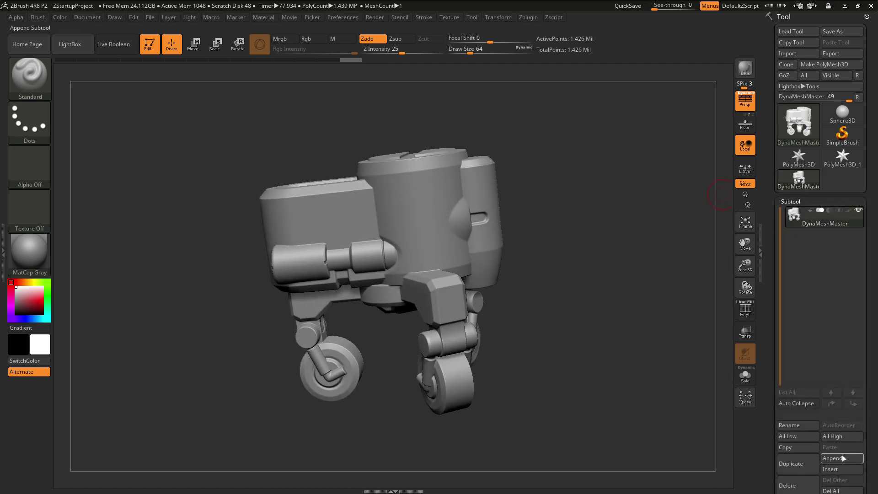
left_click(843, 459)
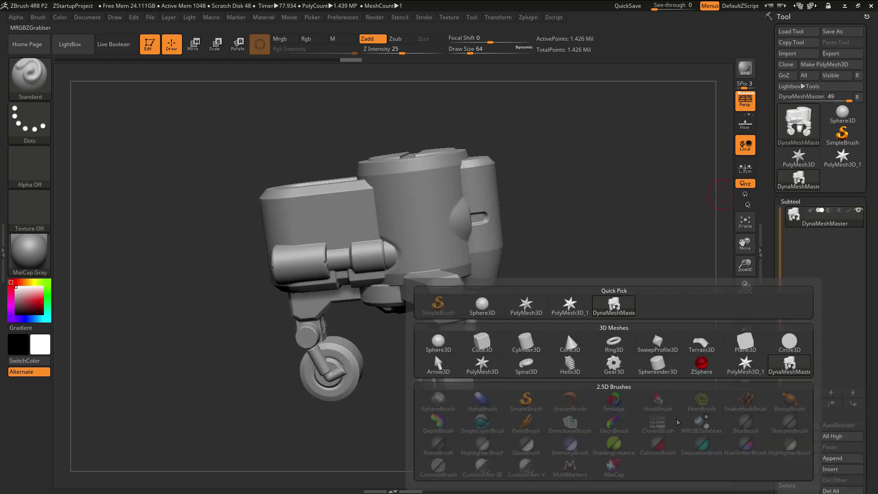
left_click(486, 351)
left_click(839, 247)
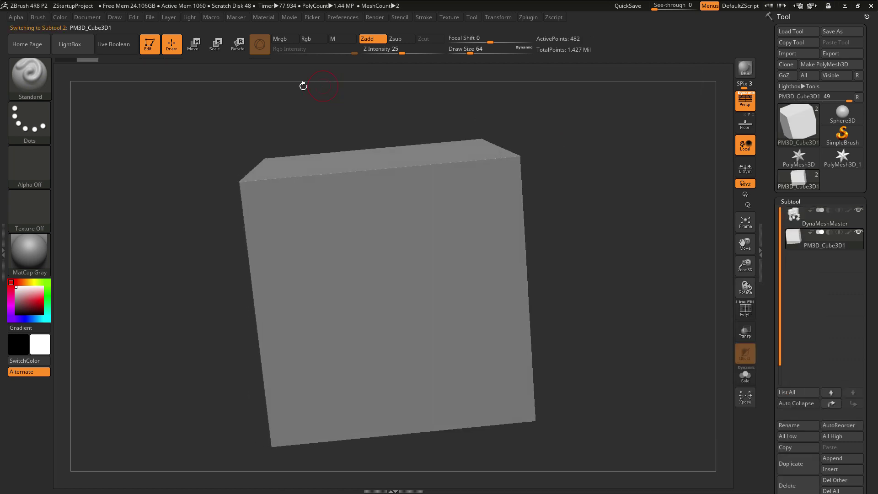
Step: Move the cube with the gizmo upward over the robot's body
left_click(193, 44)
left_click_drag(332, 281, 485, 266)
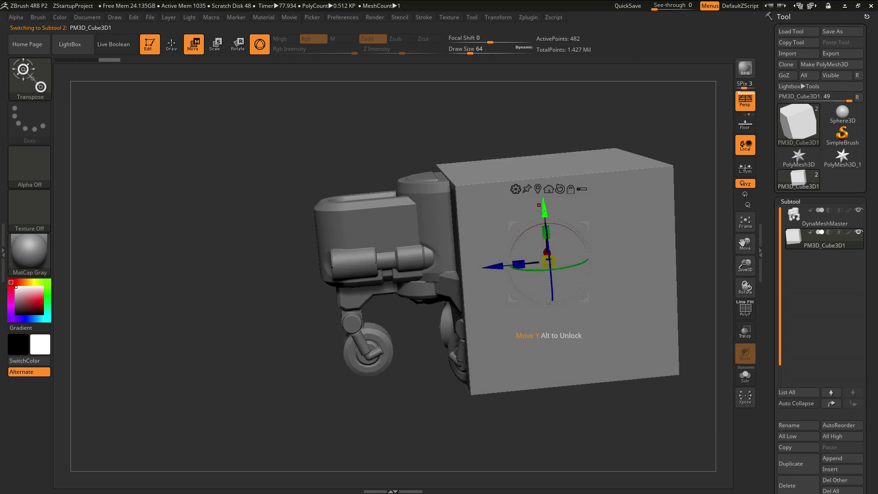
left_click_drag(542, 210, 531, 147)
left_click_drag(617, 366, 637, 349)
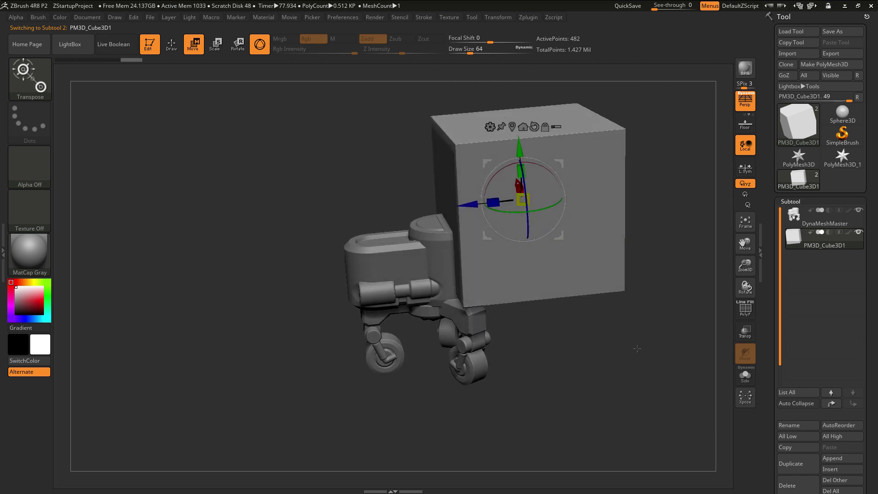
Step: Set the cube subtool to Subtract and turn on Live Boolean
left_click(828, 232)
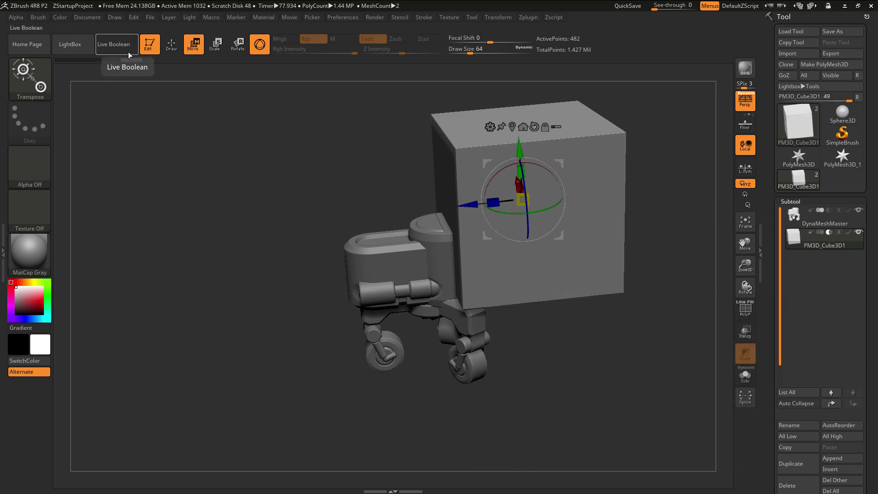
left_click(119, 45)
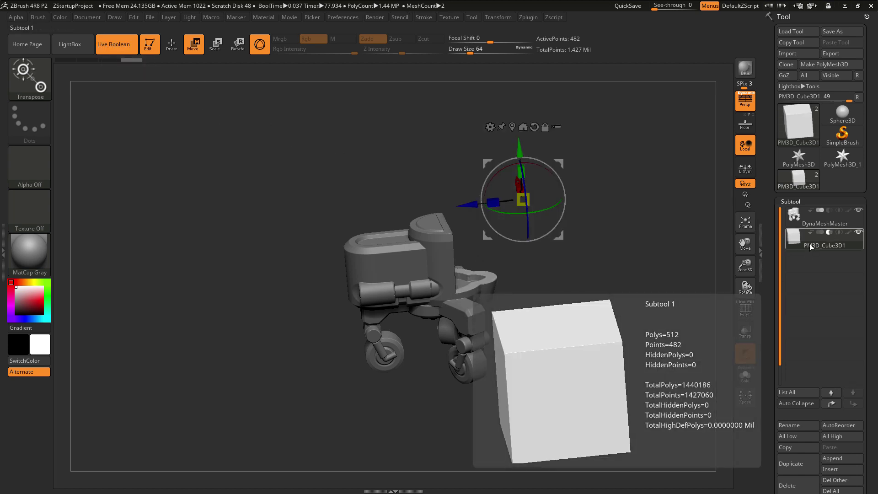
left_click_drag(631, 376, 470, 196)
Step: Slide the cube cutter along its Z axis into the robot's shell
left_click_drag(594, 293, 633, 270)
left_click_drag(449, 128, 368, 126)
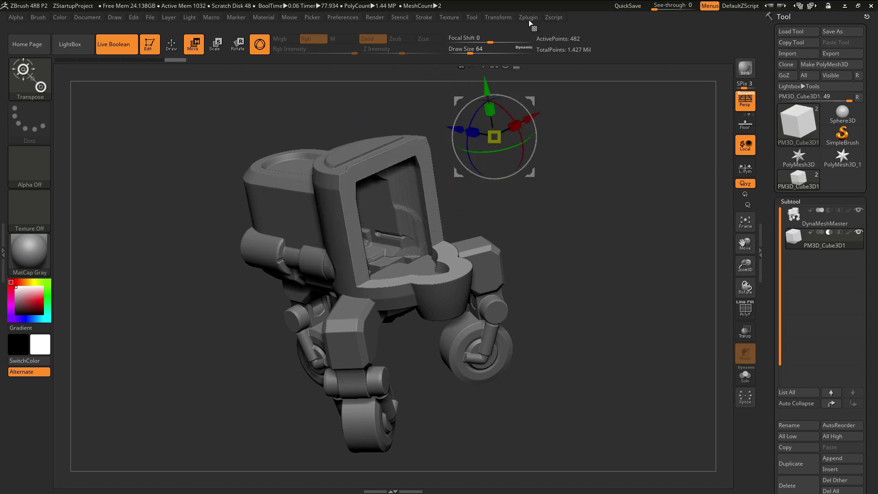
left_click(528, 19)
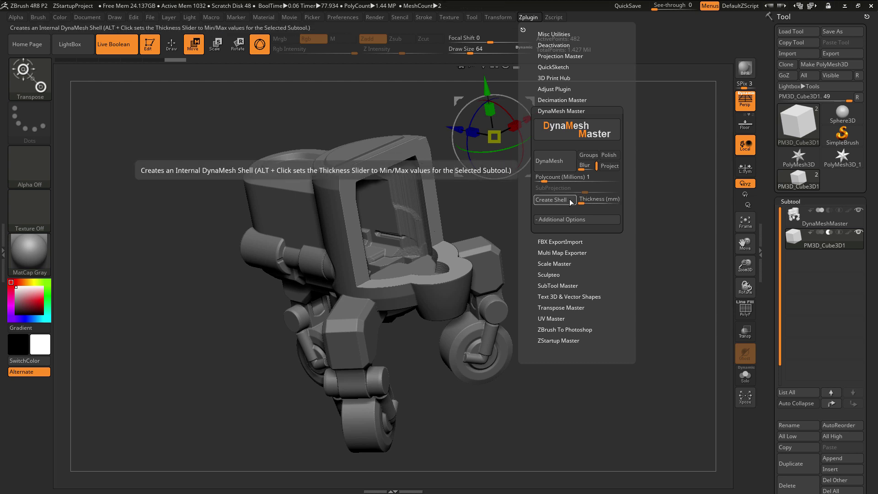
Step: Push the cube cutter further along Z to deepen the opening into the hollow body
left_click(566, 263)
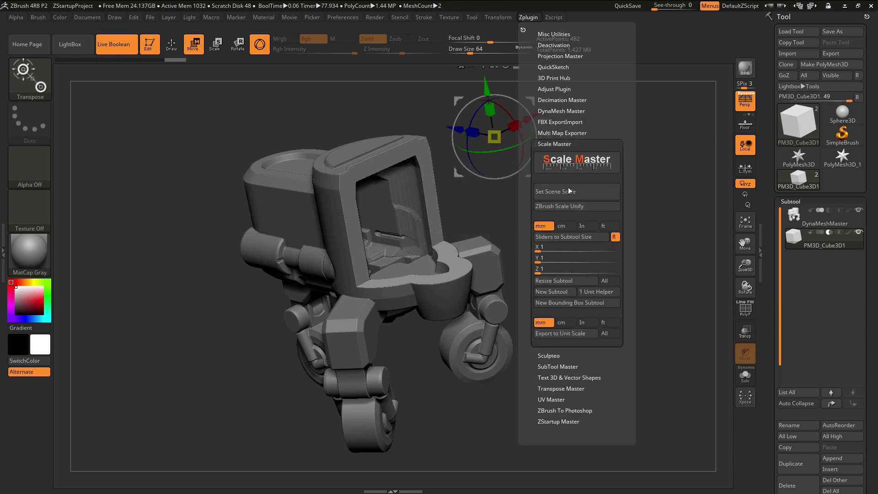
left_click(576, 143)
left_click(568, 111)
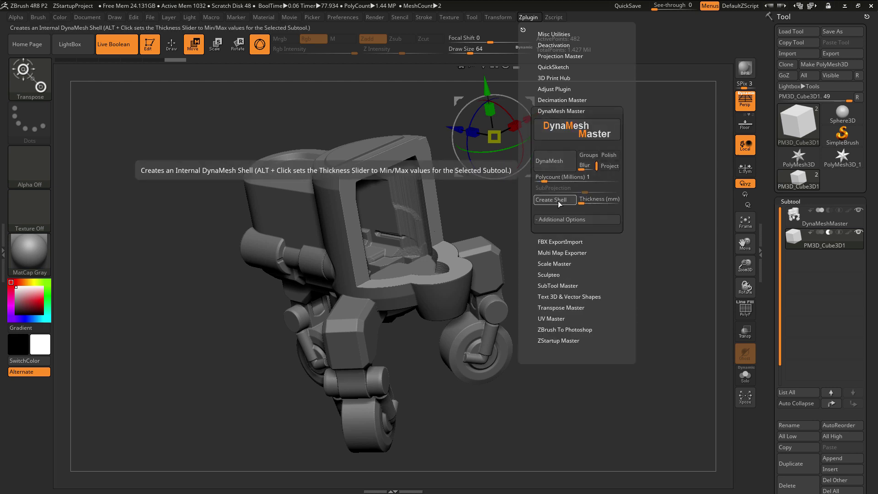
left_click_drag(567, 215, 584, 210)
mouse_move(442, 125)
left_mouse_down()
mouse_move(310, 128)
mouse_move(443, 140)
left_mouse_up()
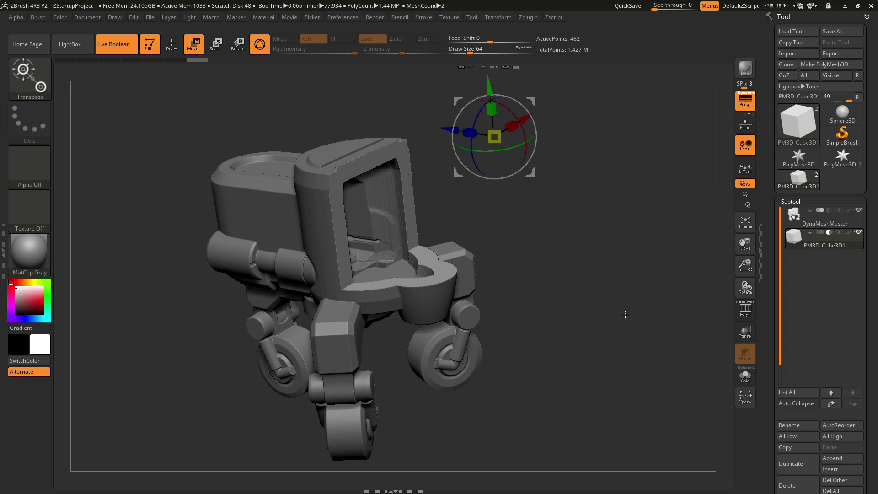